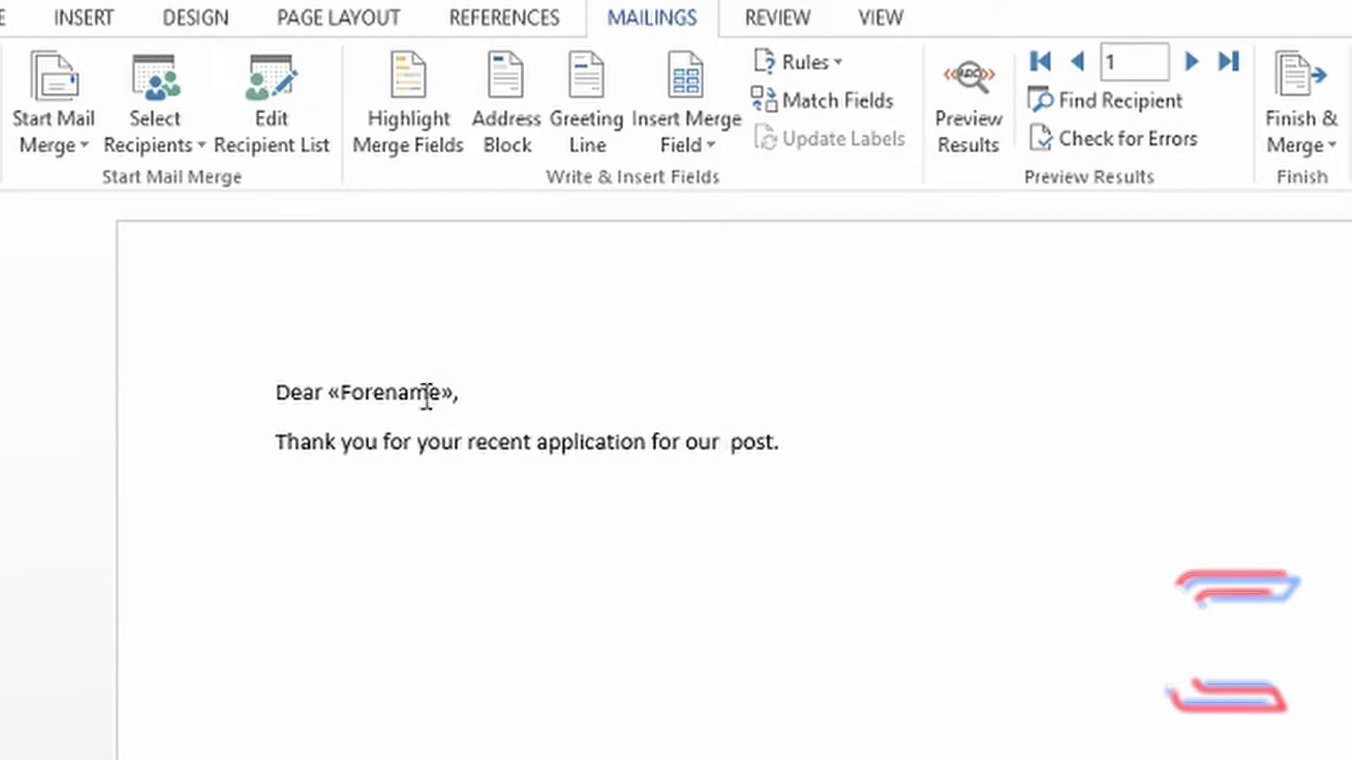
After browsing the Start Mail Merge and Rules menus, place the cursor between 'our' and 'post.'
click(77, 142)
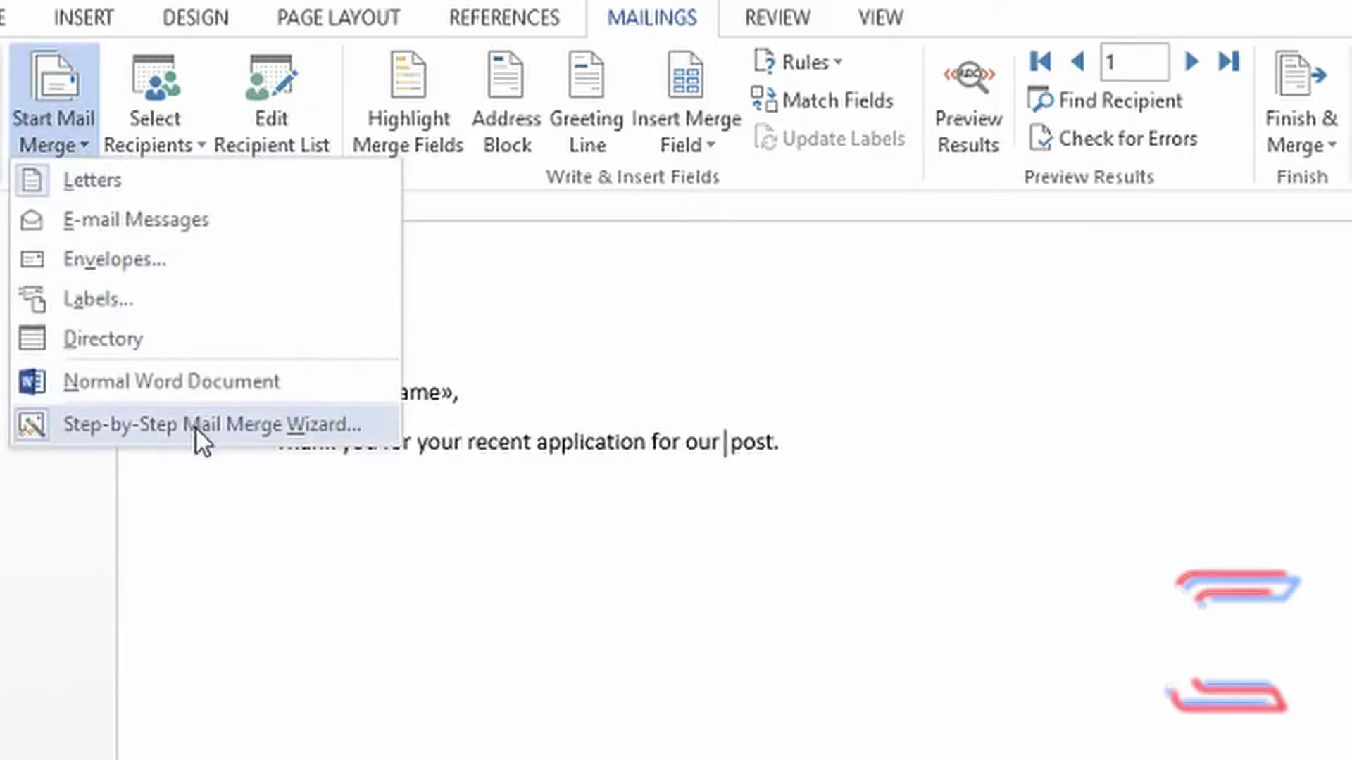
click(331, 454)
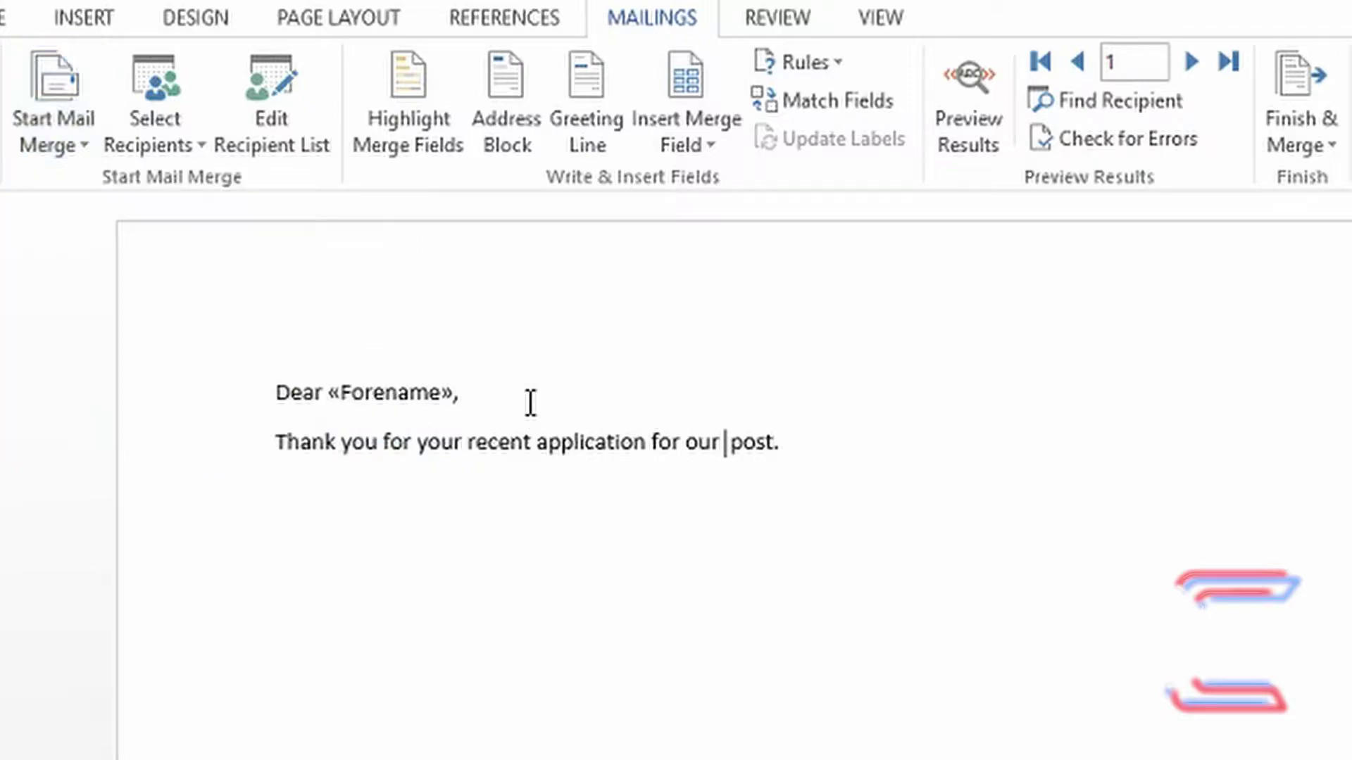
click(844, 62)
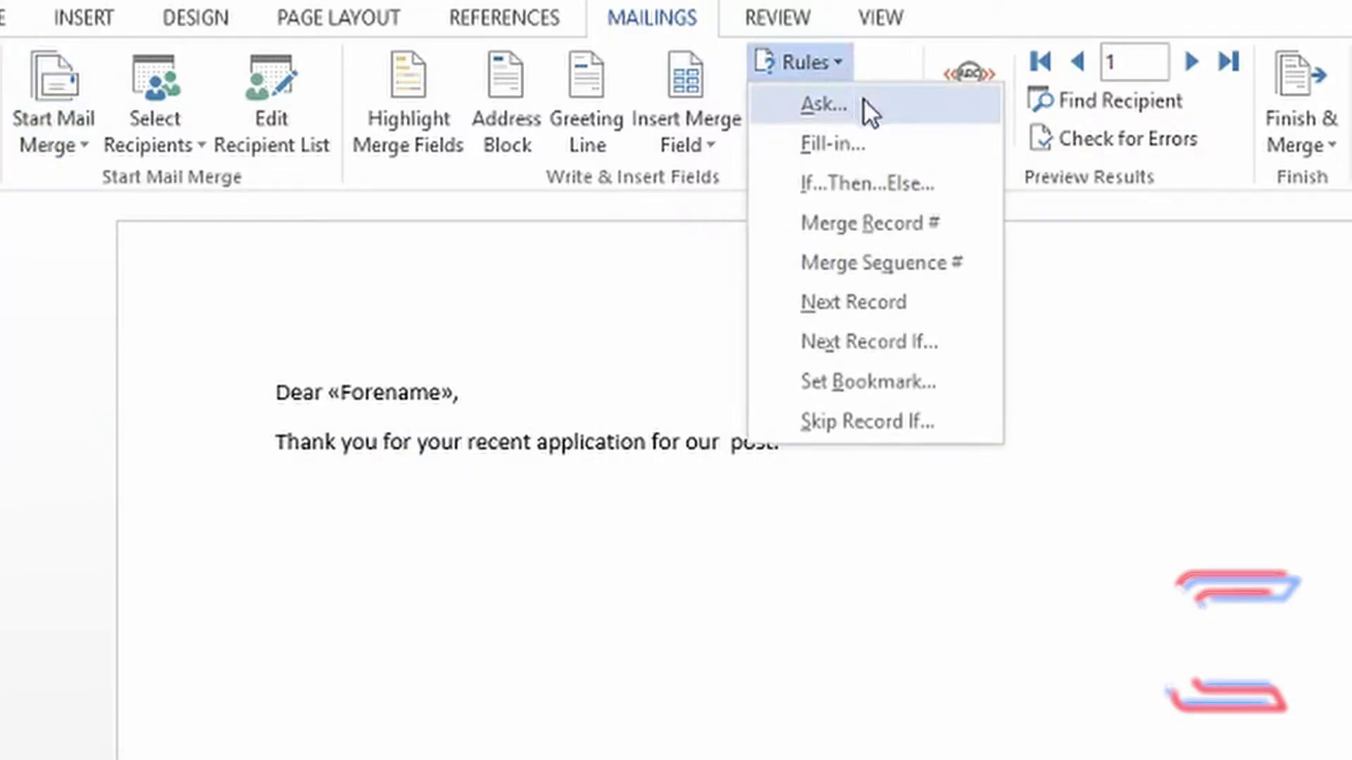
click(725, 442)
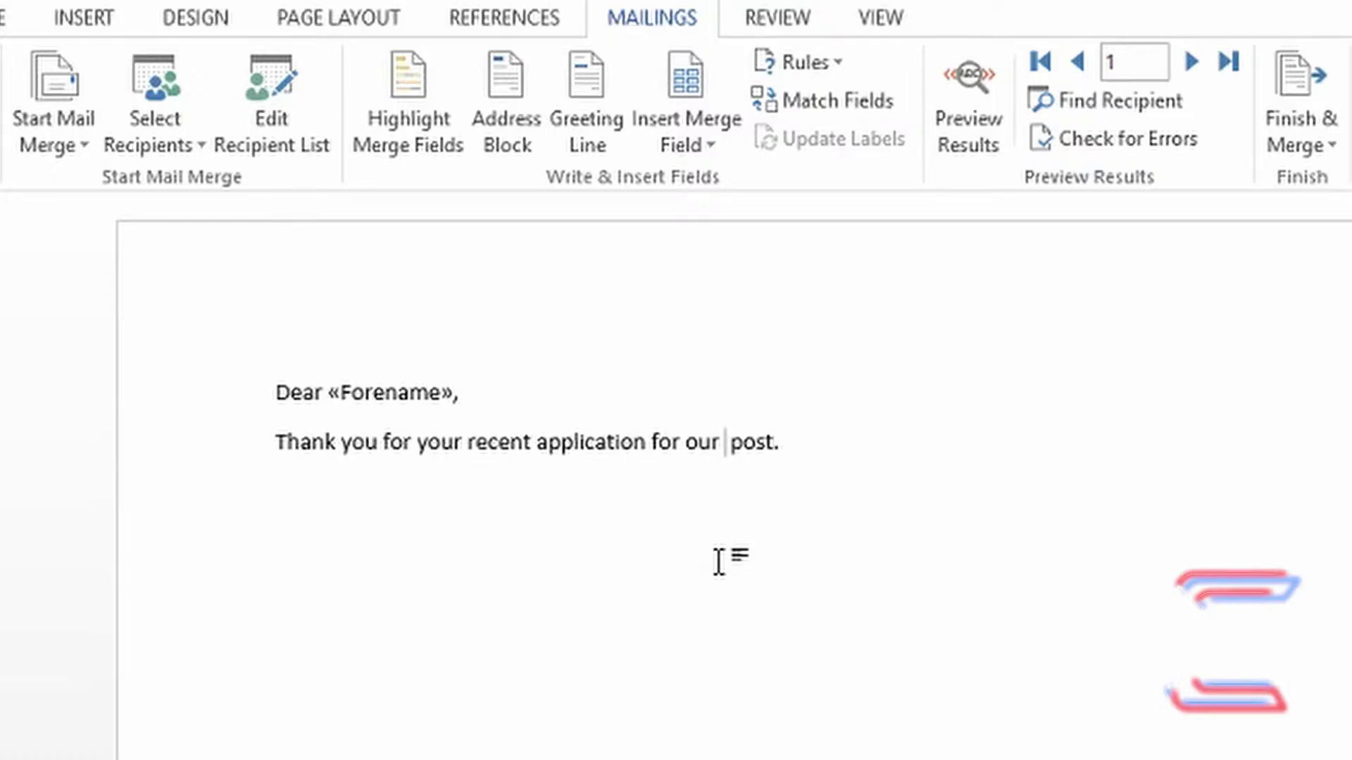
Insert a { job } field code between 'our' and 'post.' using Ctrl+F9
key(ctrl+F9)
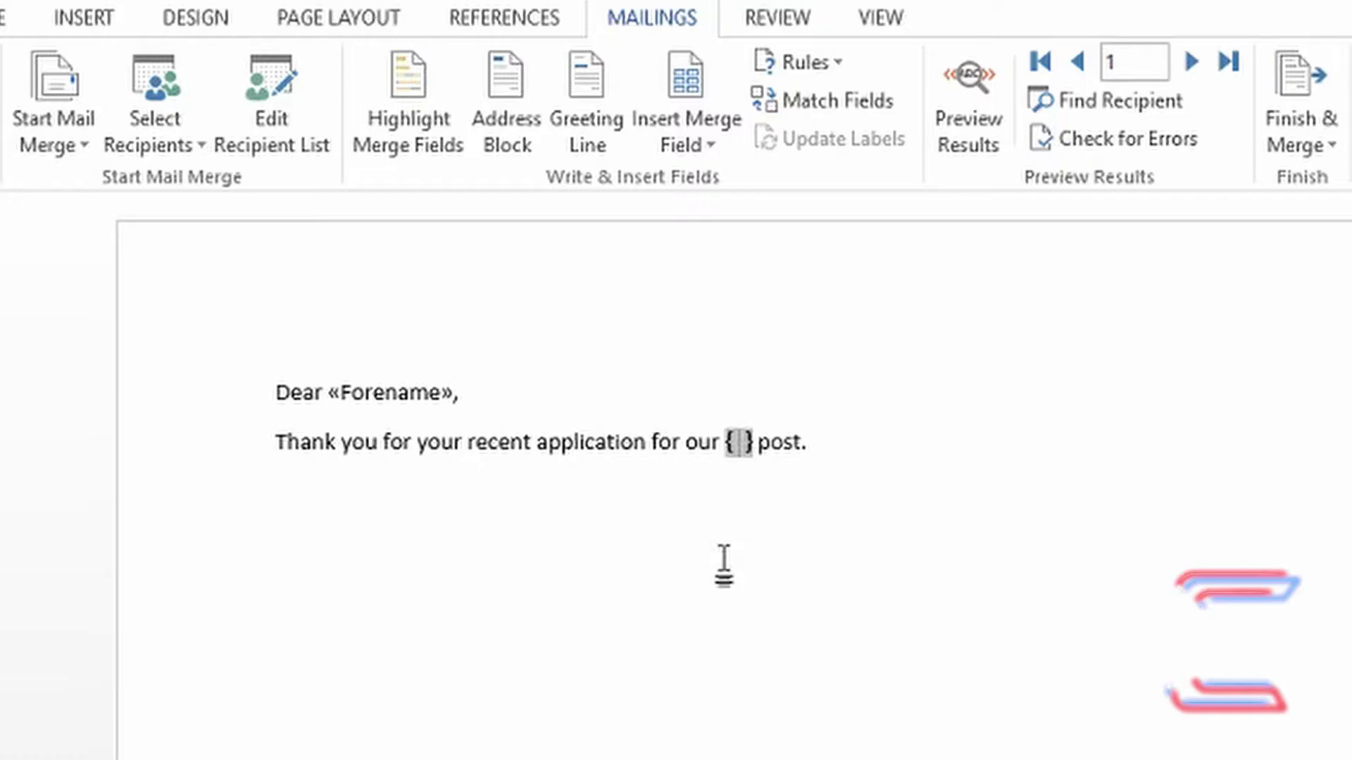
text(job)
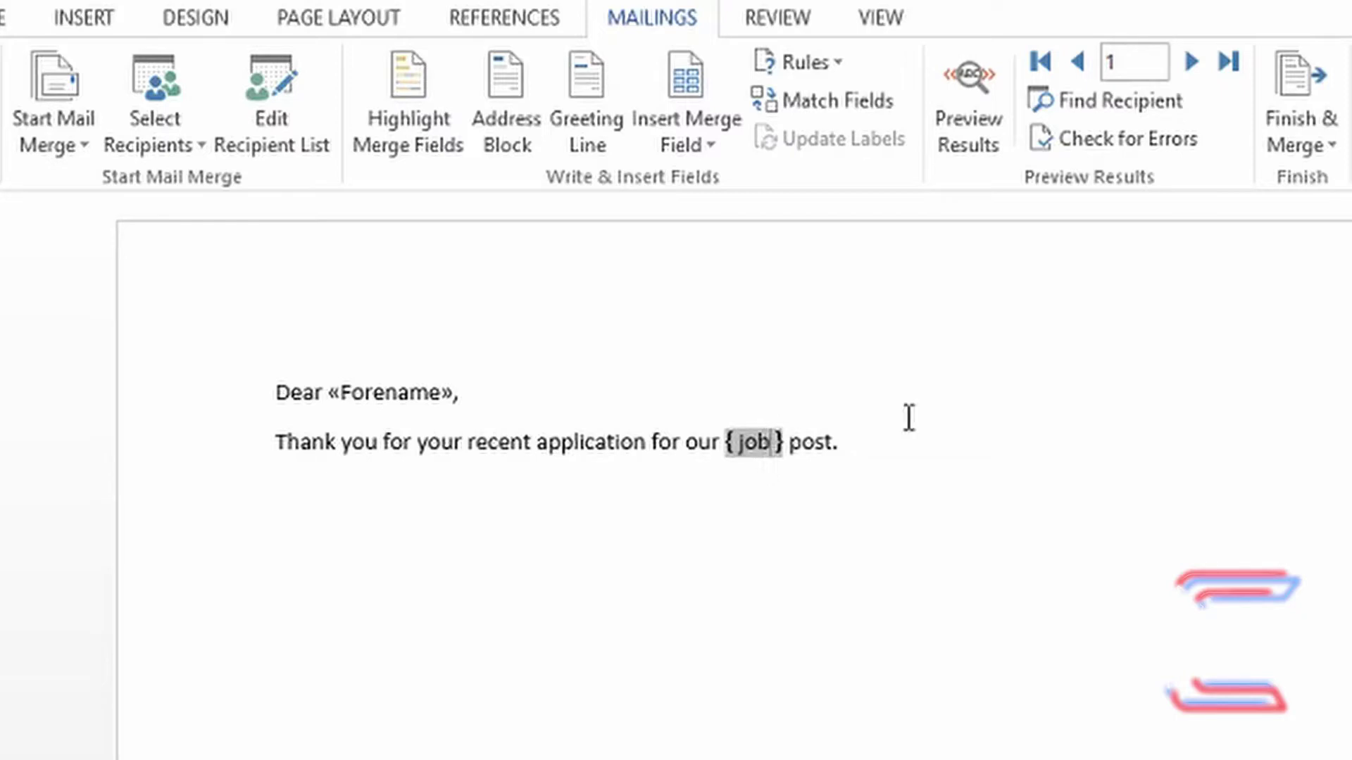
click(719, 445)
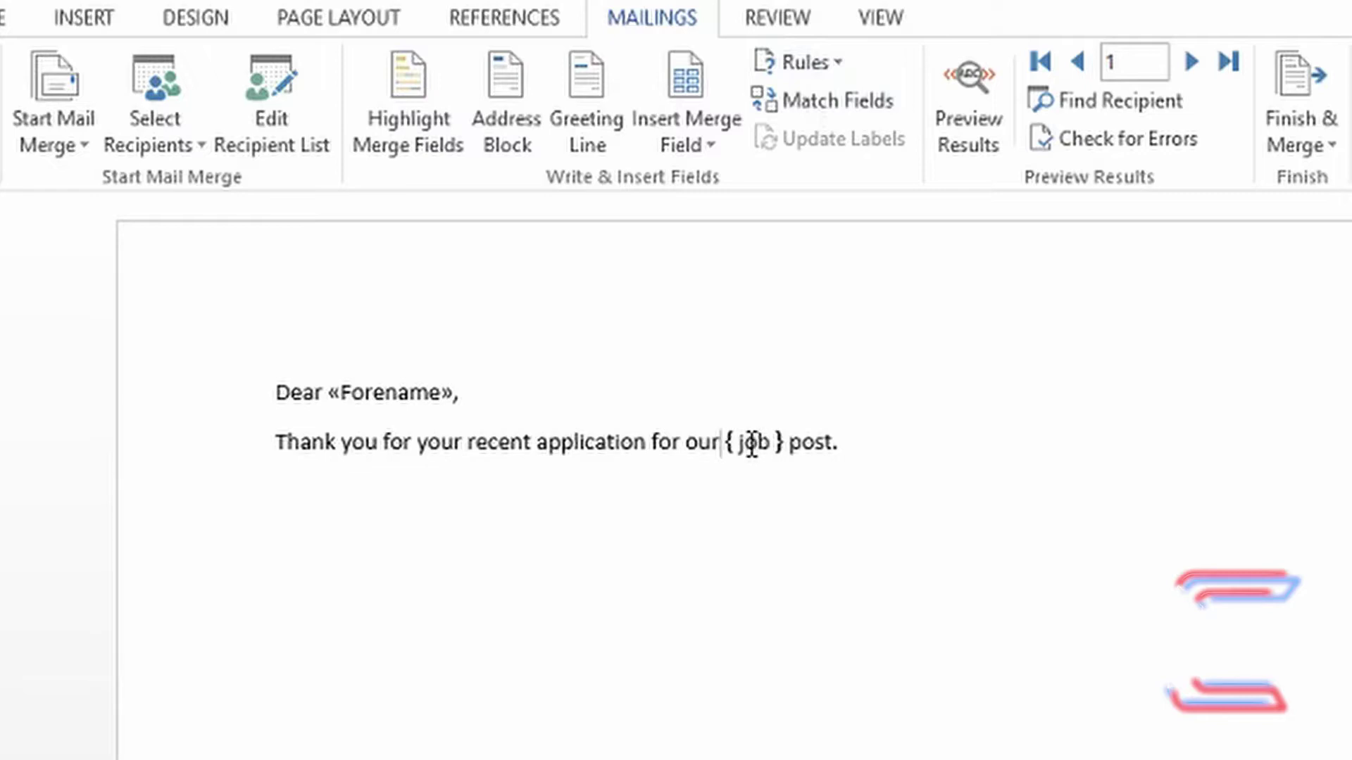
Create an Ask rule: bookmark 'job', prompt 'Type in the job', default 'Administrator', Ask once
click(839, 66)
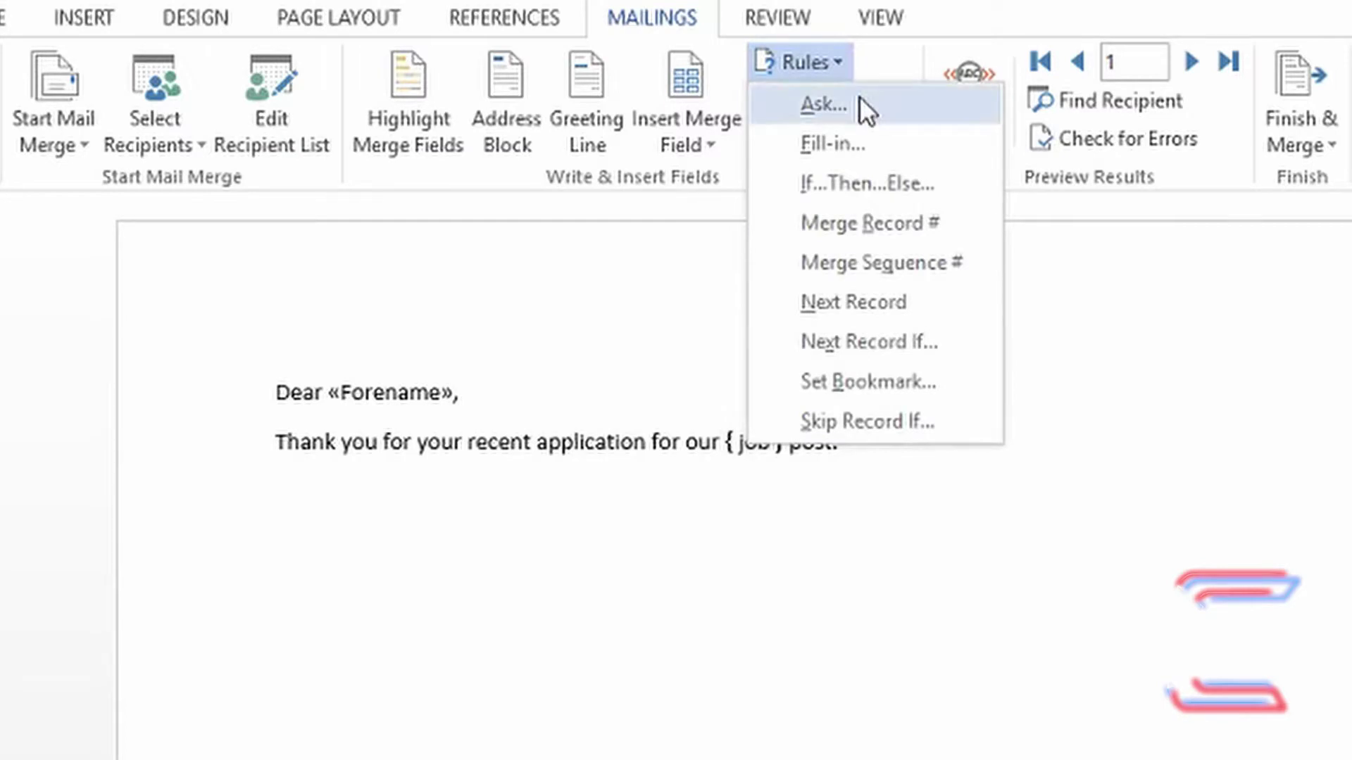
click(859, 99)
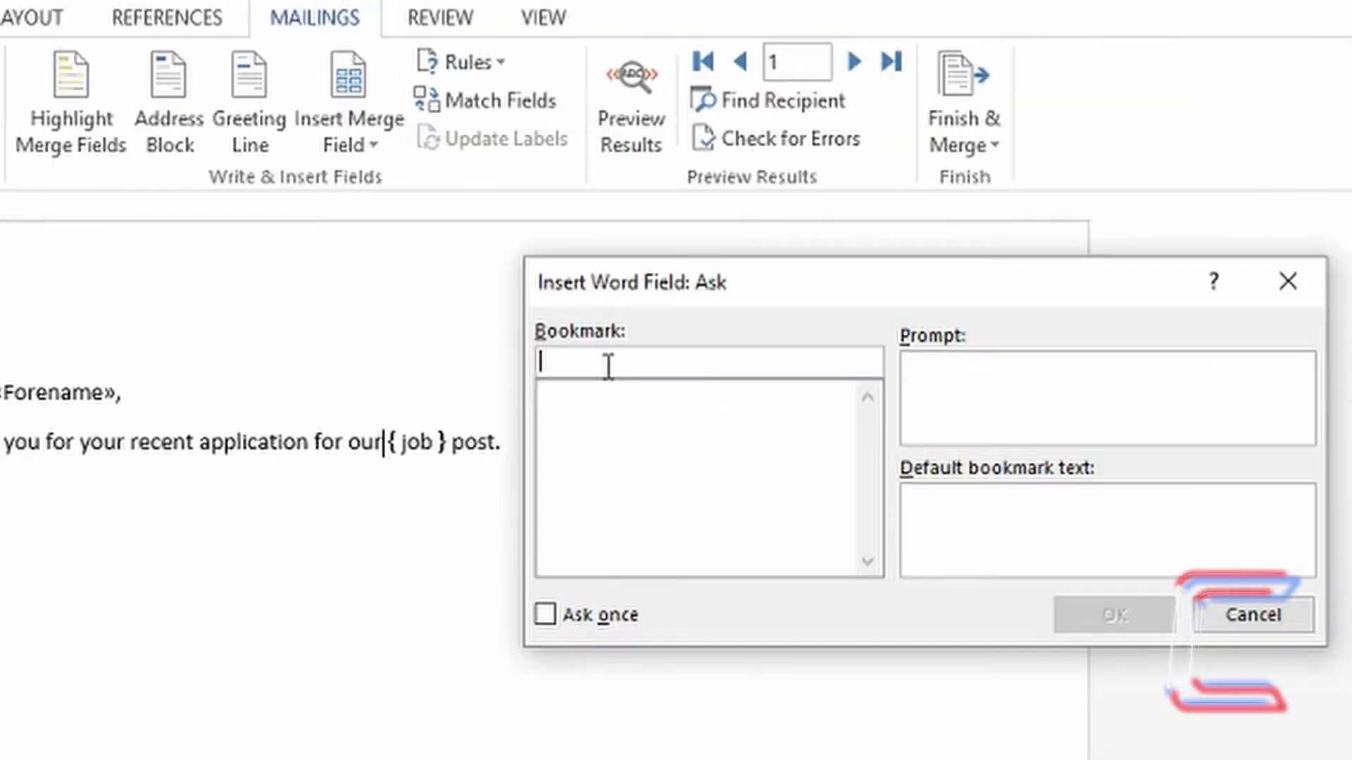
click(979, 395)
text(Type in t)
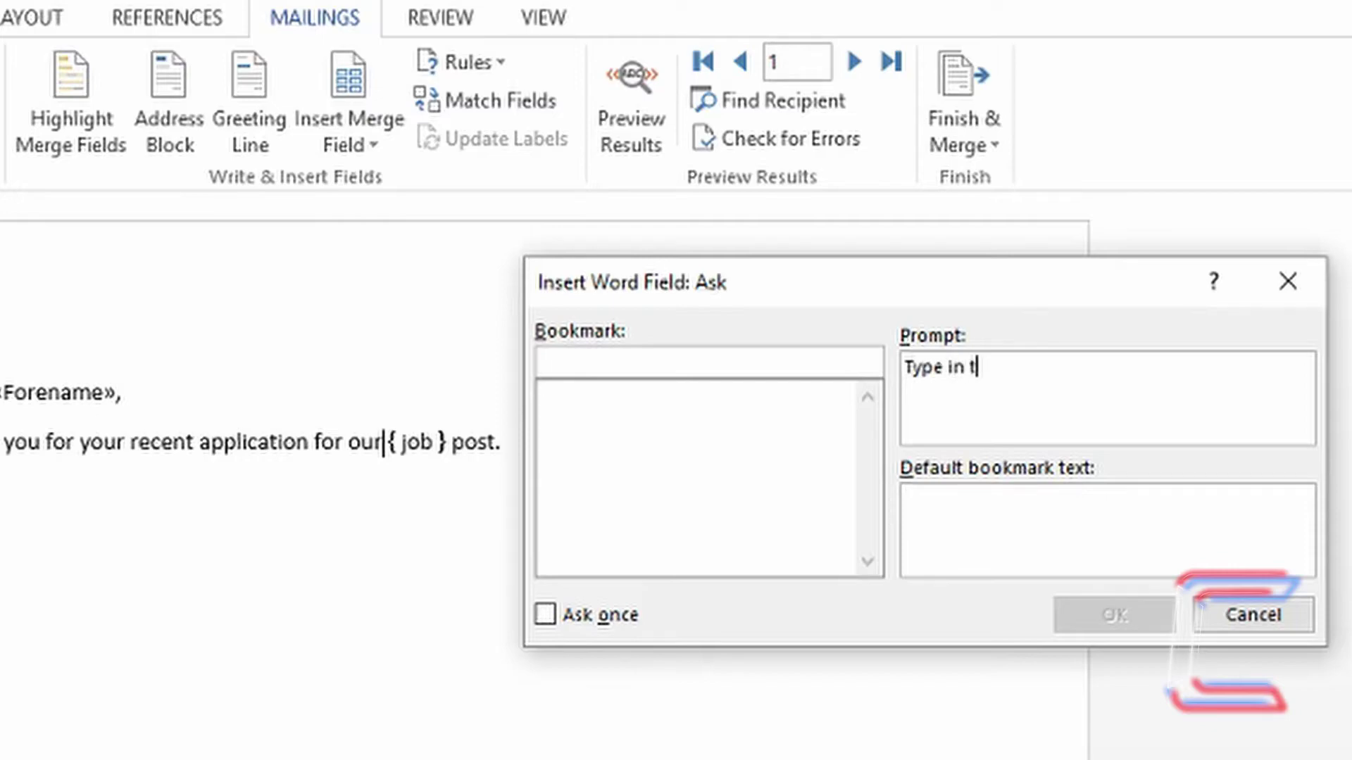
text(he job)
click(1021, 518)
text(Administ)
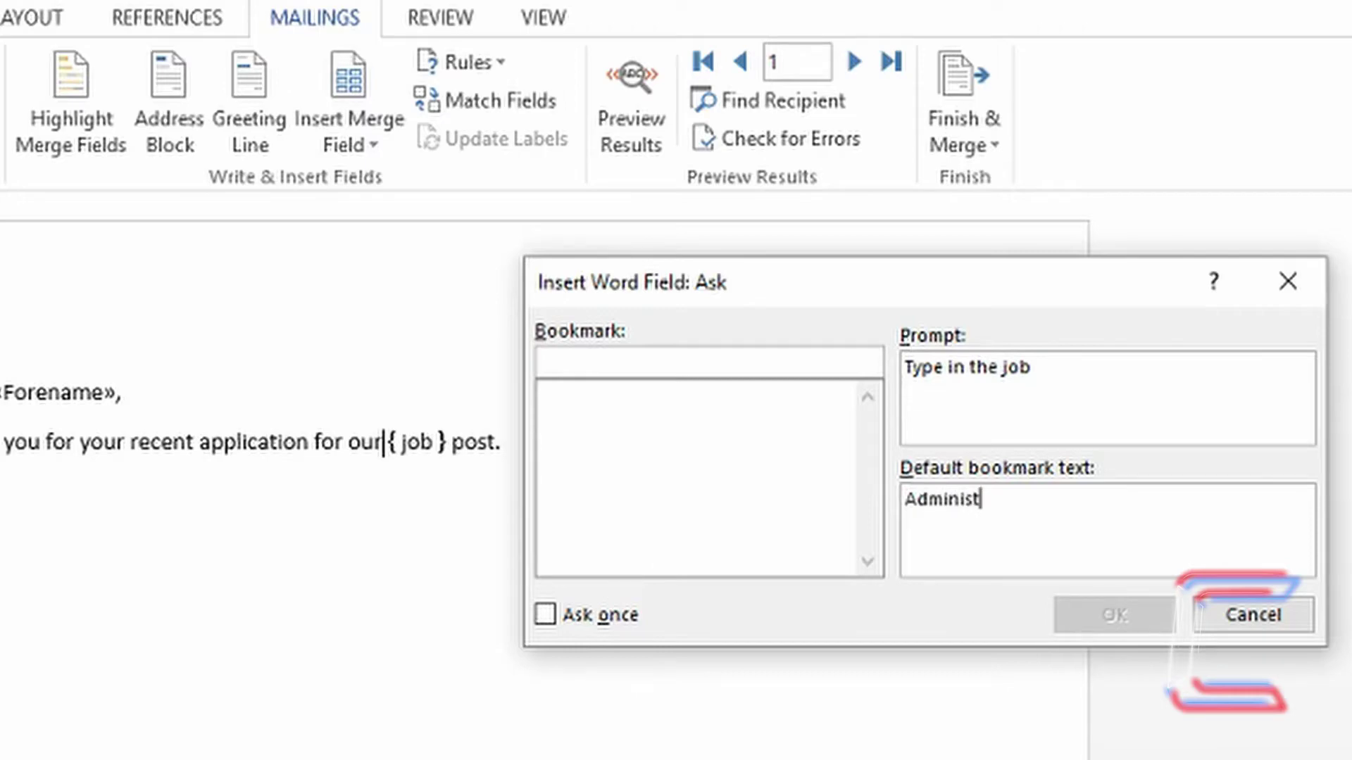
text(rator)
click(575, 360)
text(job)
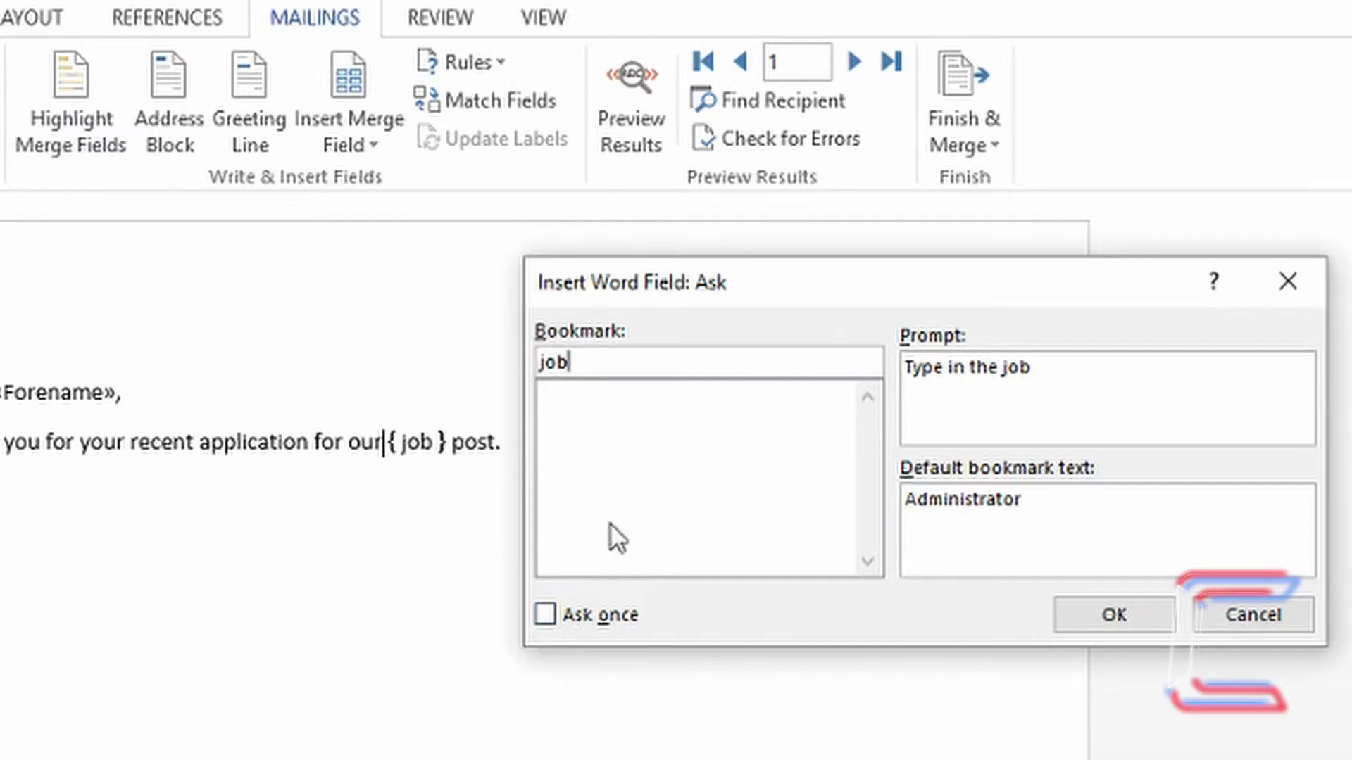
click(541, 615)
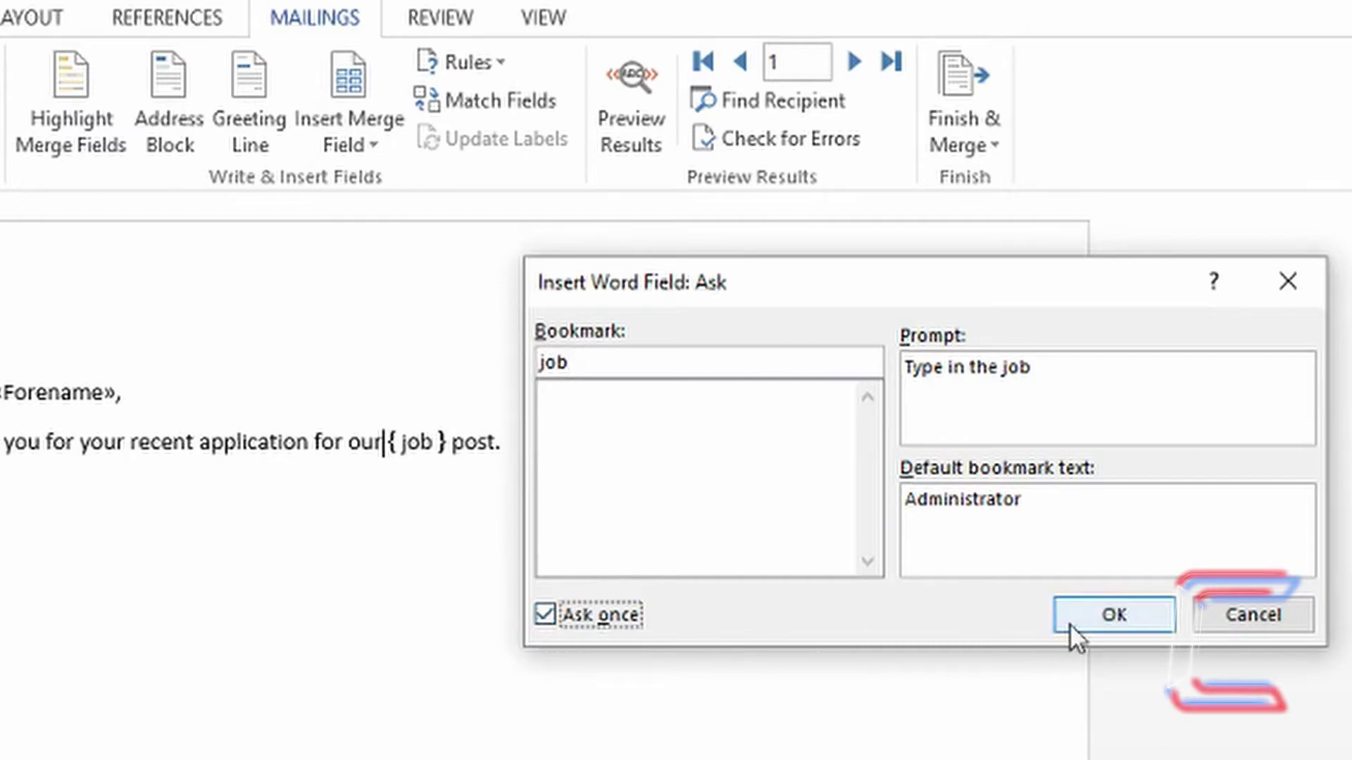
Insert the Ask rule, accept 'Administrator' as the answer, and turn on Preview Results
click(1089, 615)
click(916, 571)
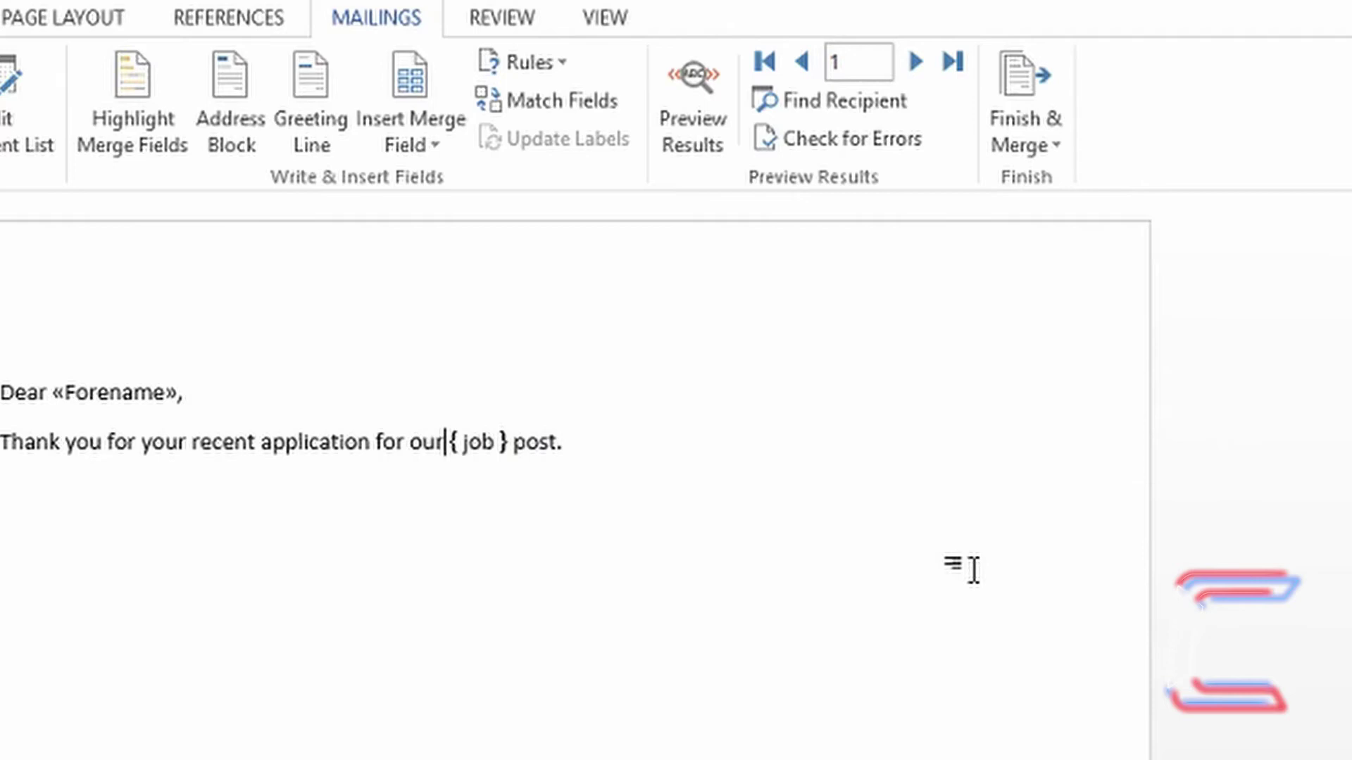
click(695, 133)
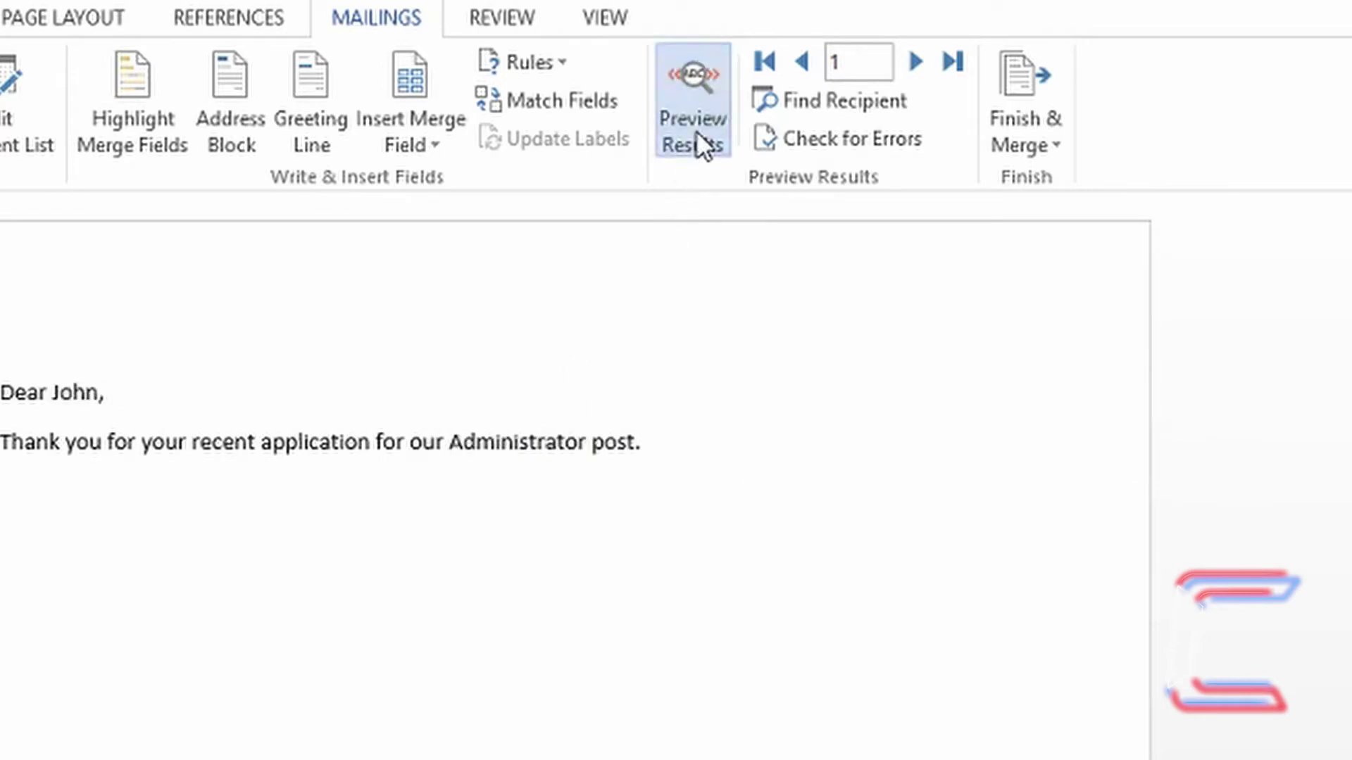
Step back and forth between John's and Dean's letters to confirm both show Administrator
click(917, 63)
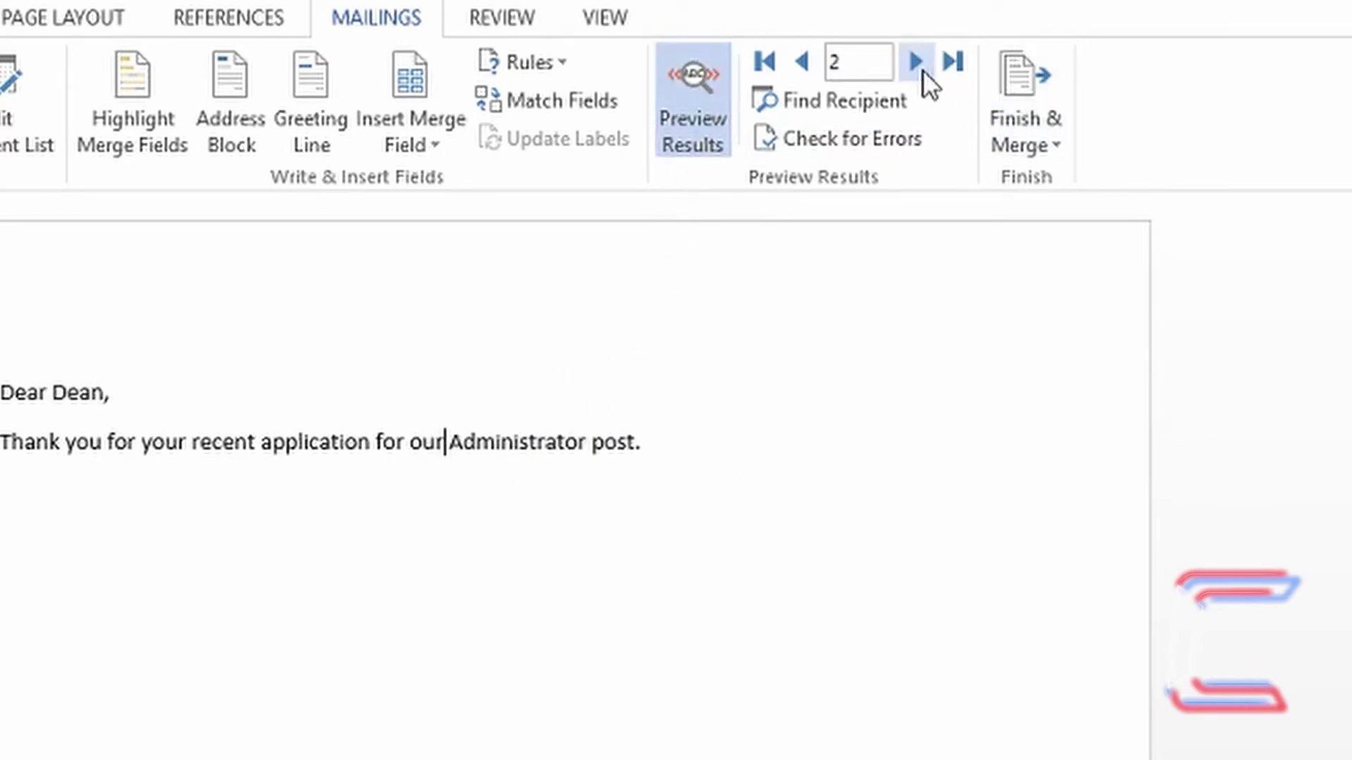
click(807, 64)
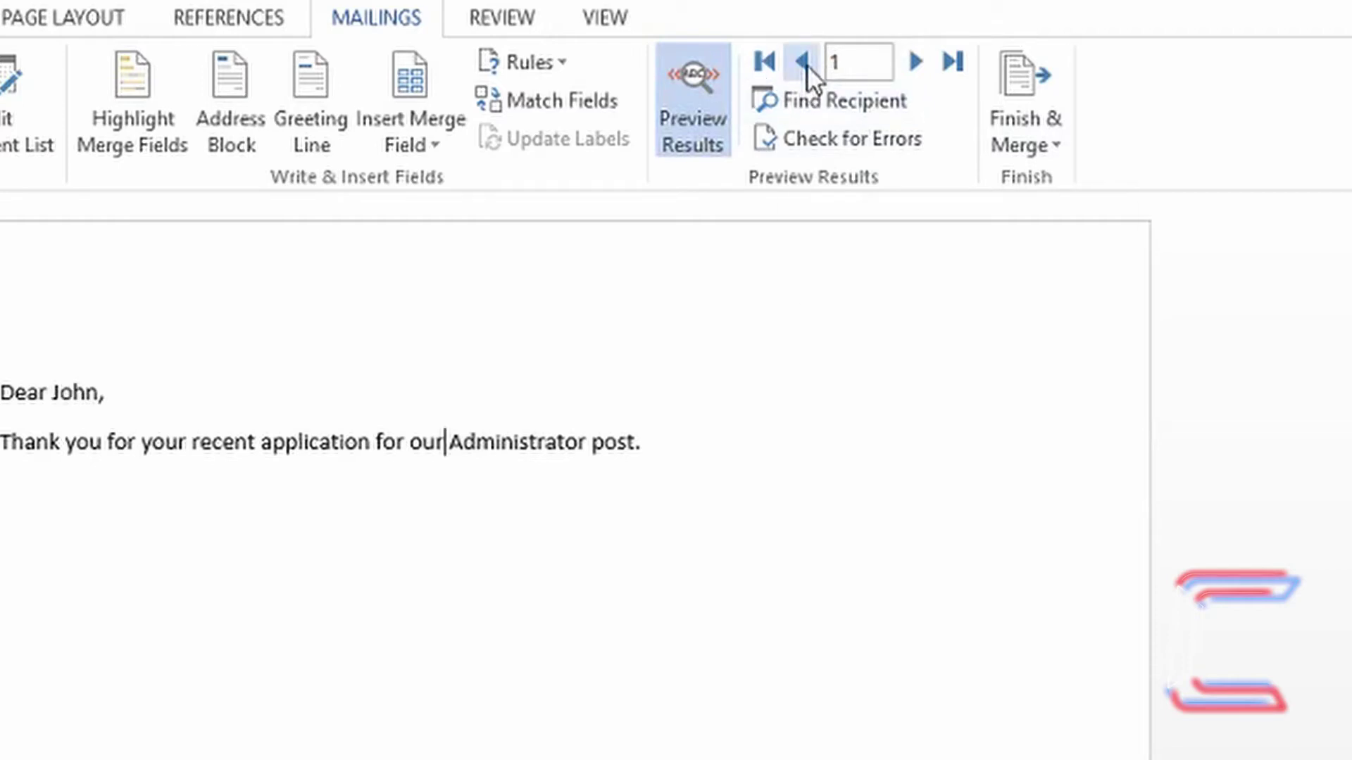
click(919, 60)
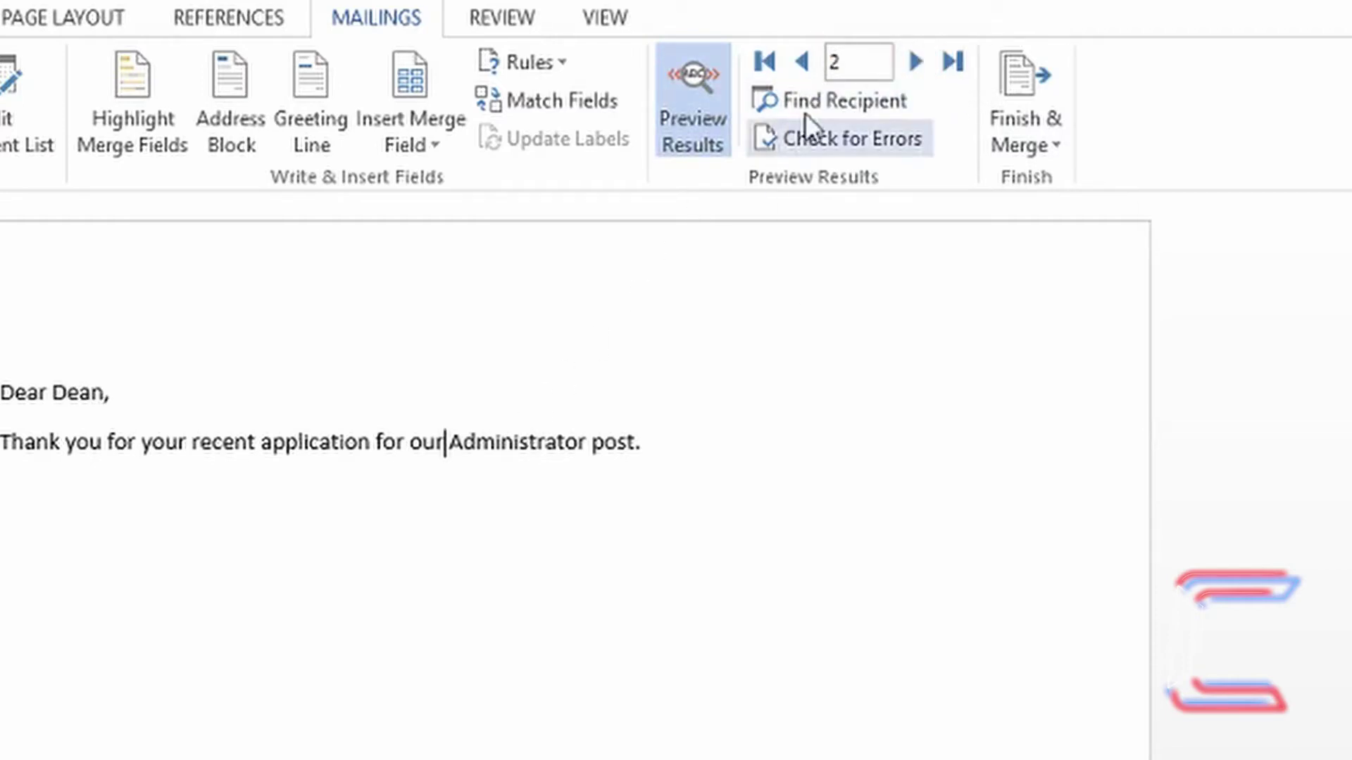
click(812, 62)
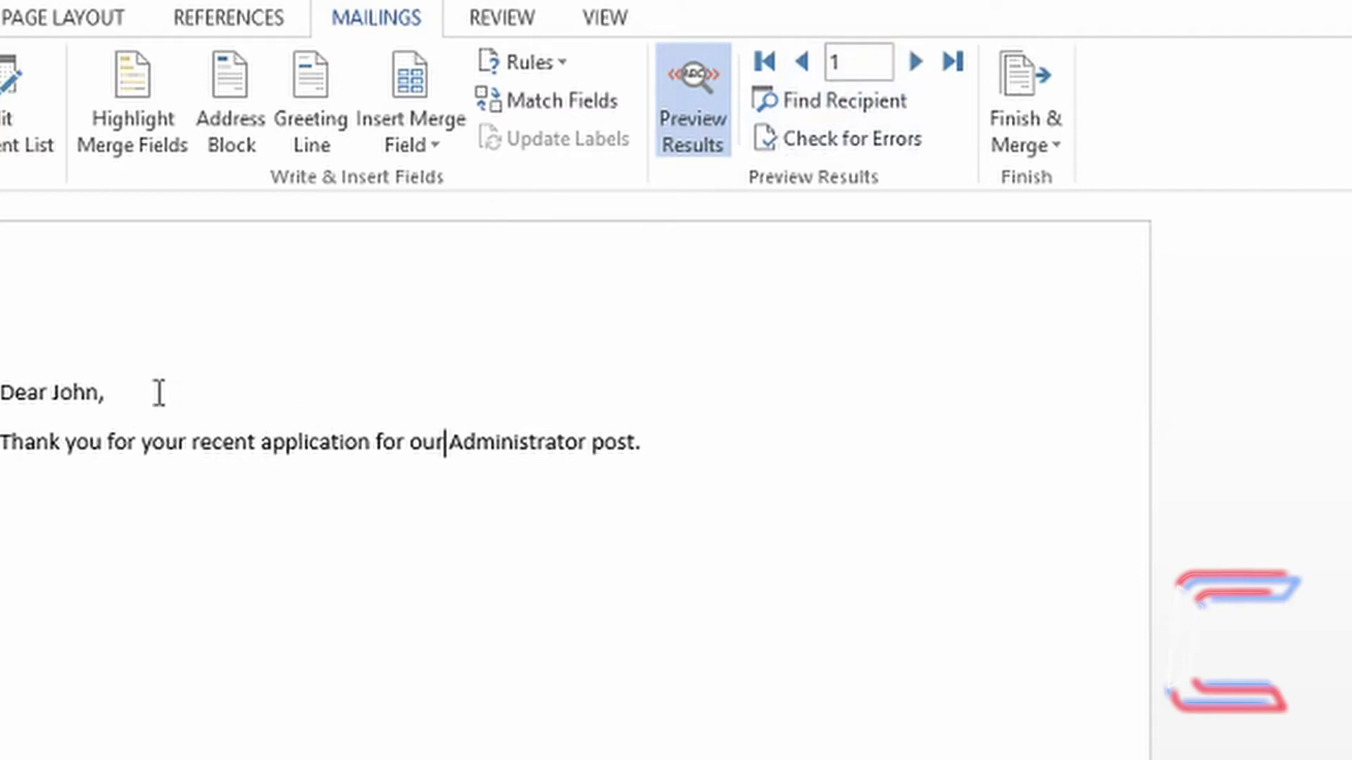
click(917, 62)
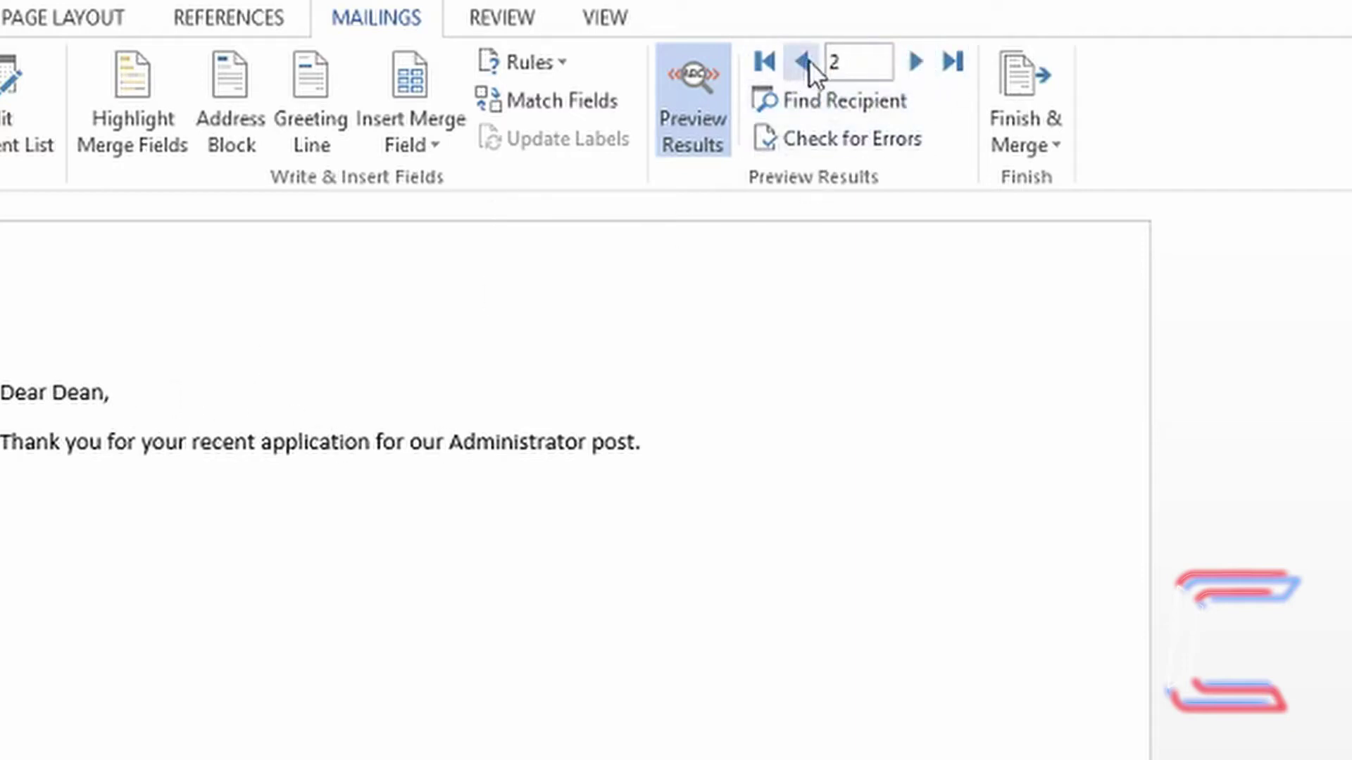
click(808, 61)
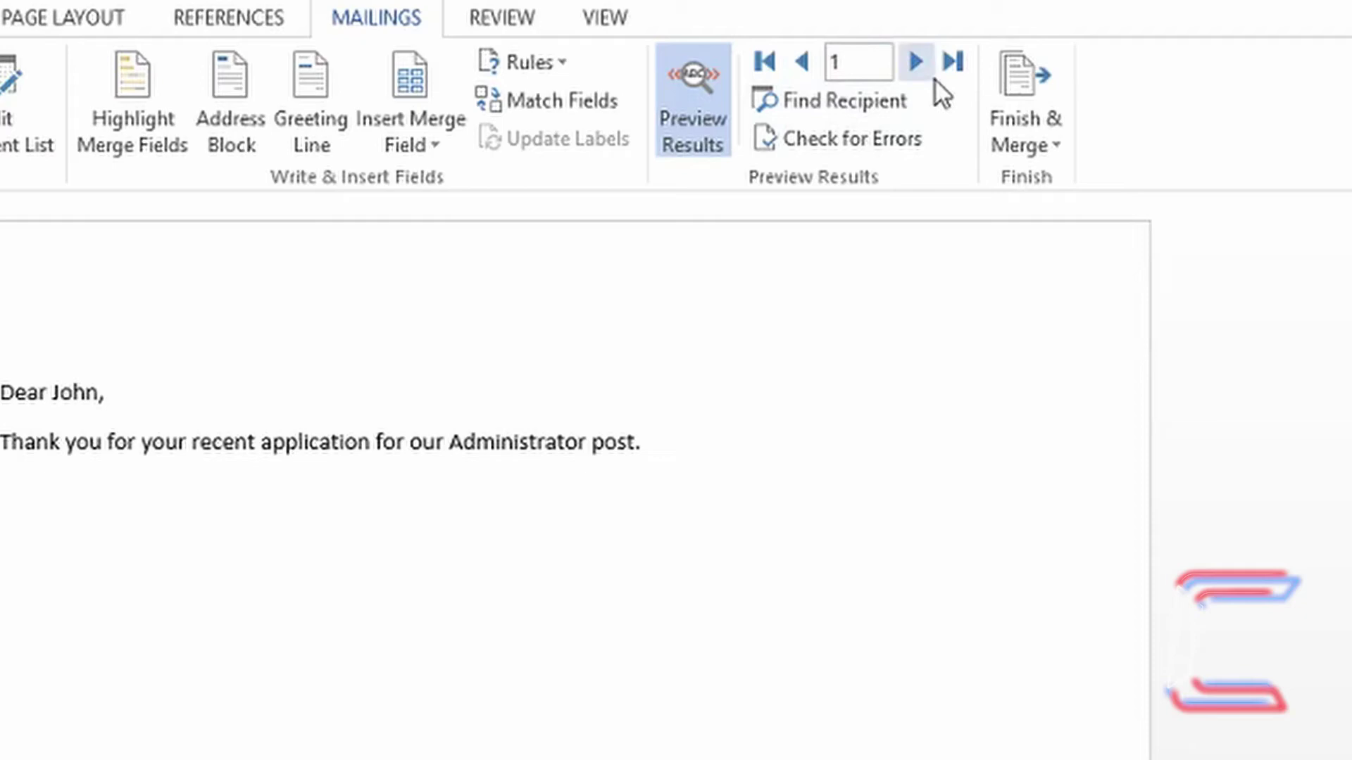
click(921, 69)
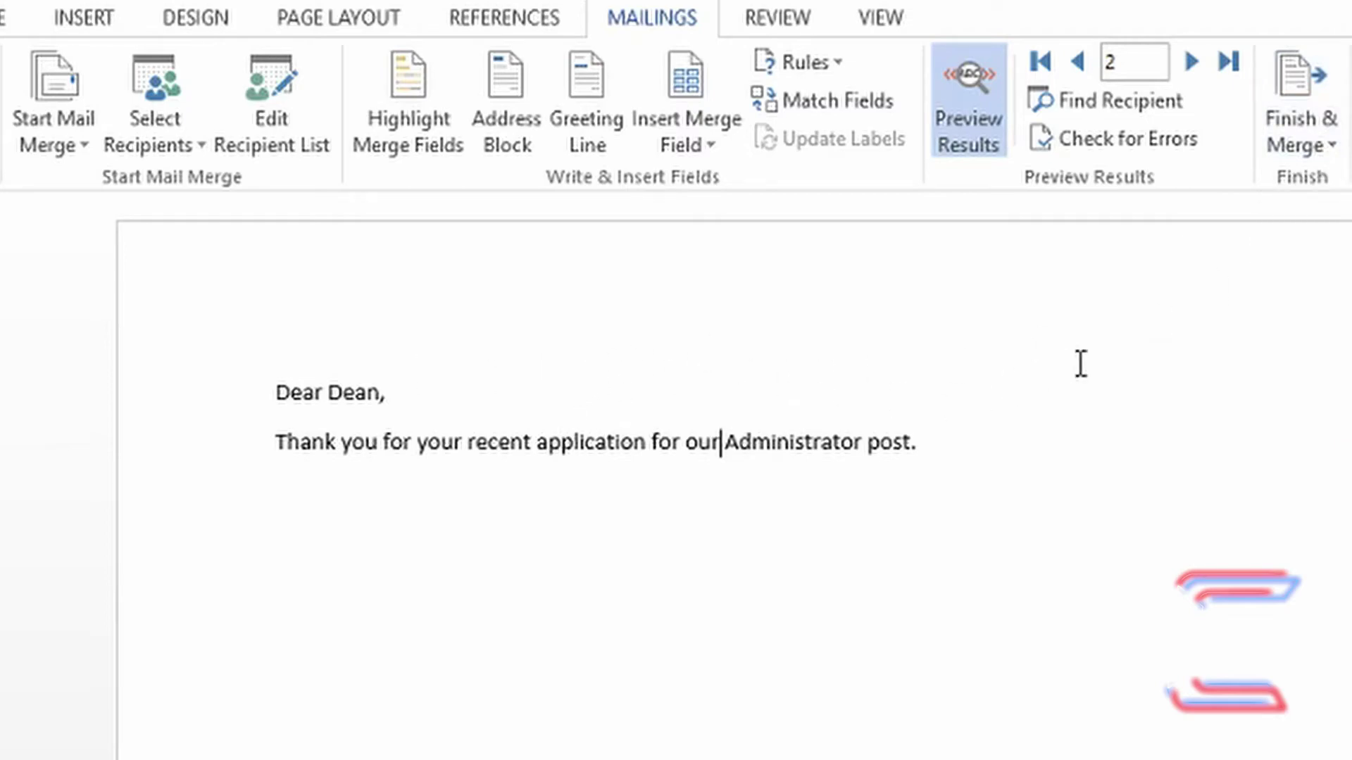
Merge all records to individual documents, answering the job prompt with 'Cleaner'
click(1332, 149)
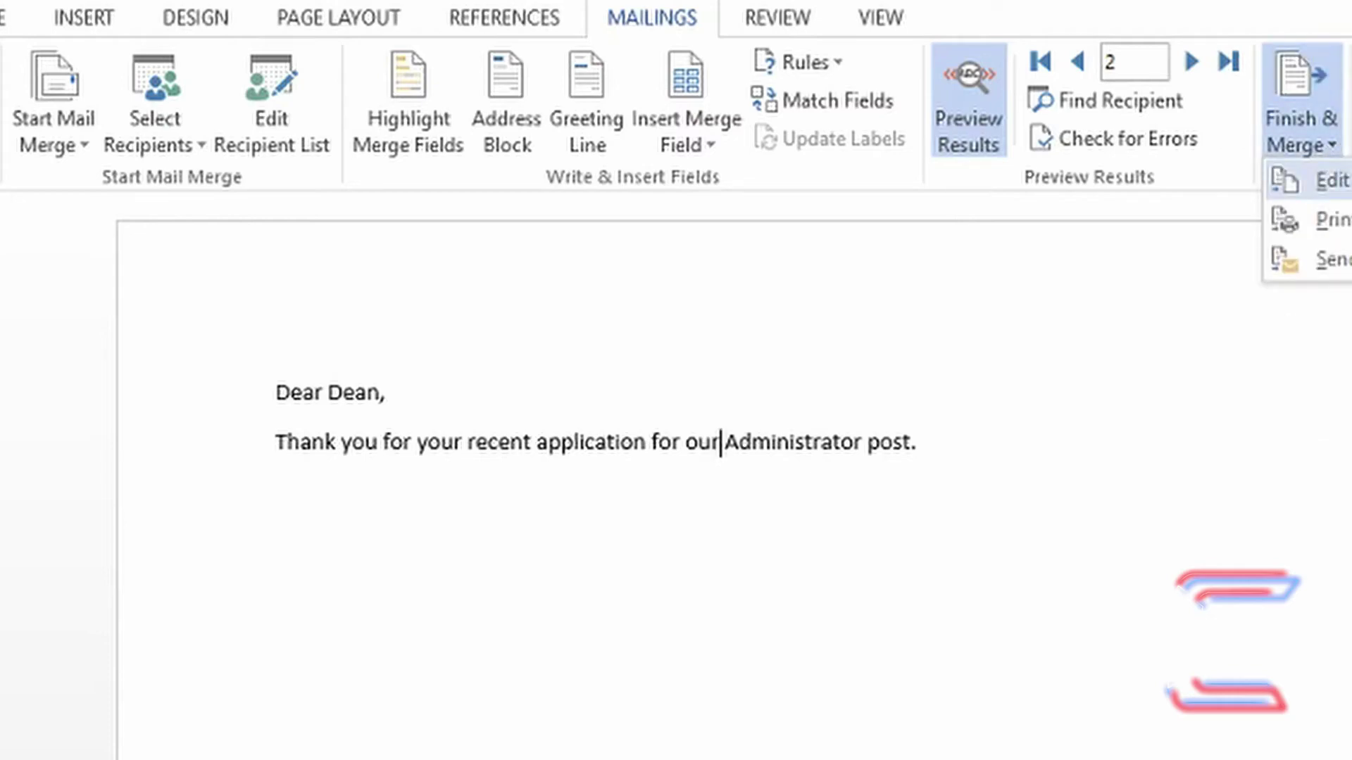
click(1327, 180)
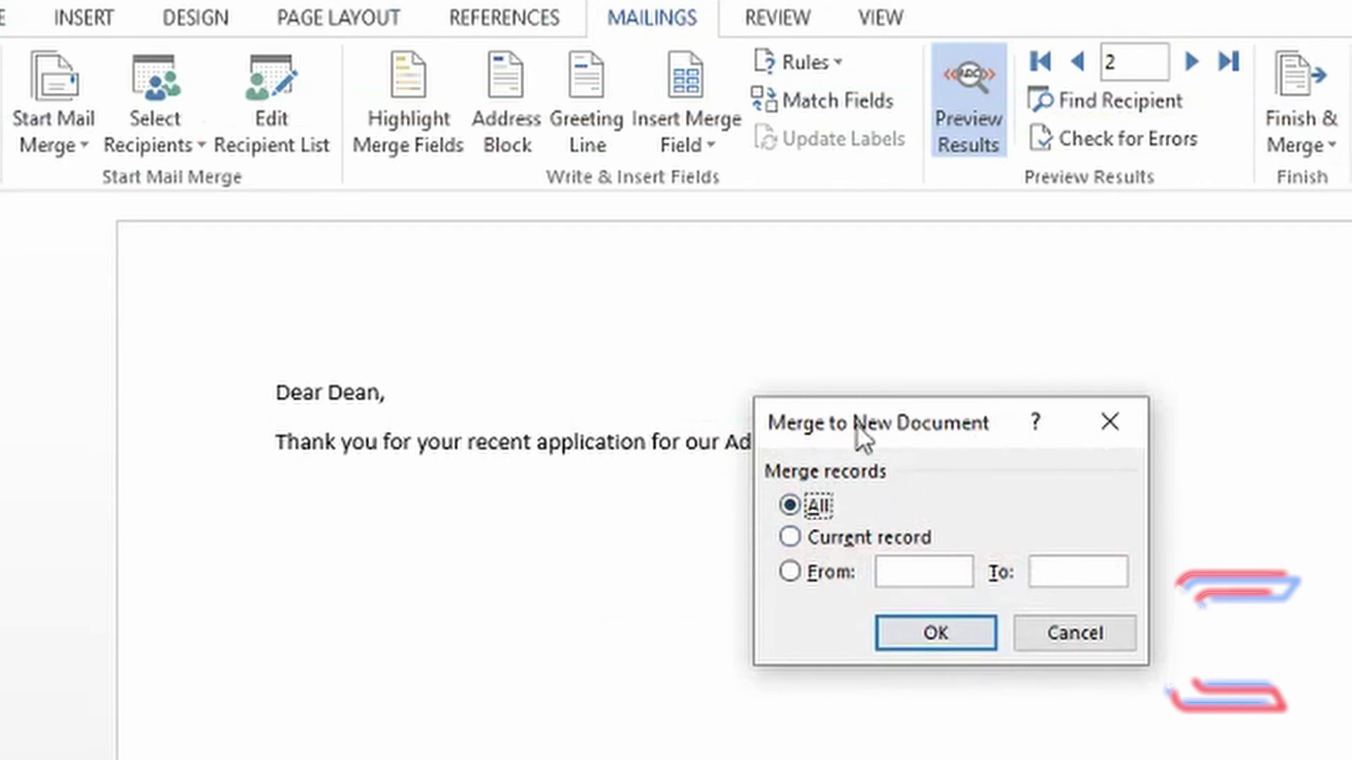
click(922, 632)
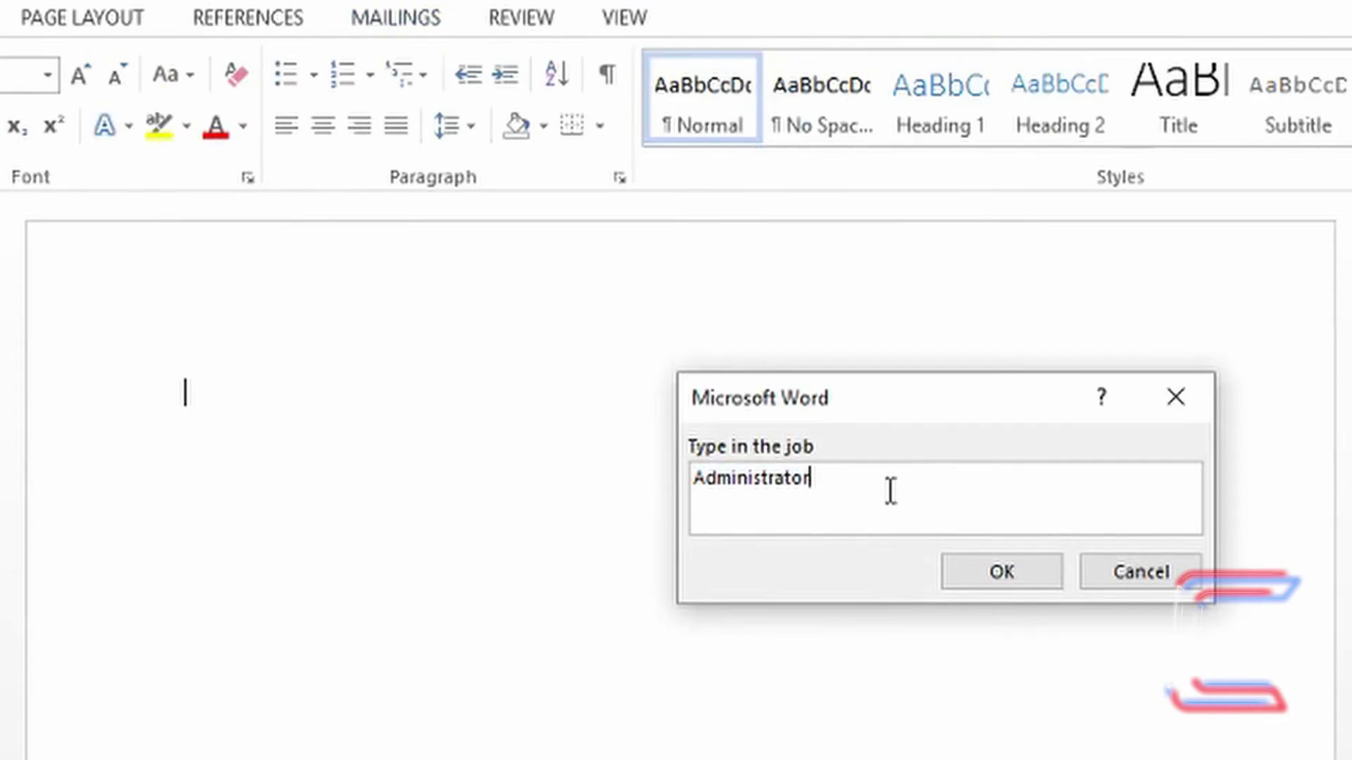
drag(890, 491, 568, 443)
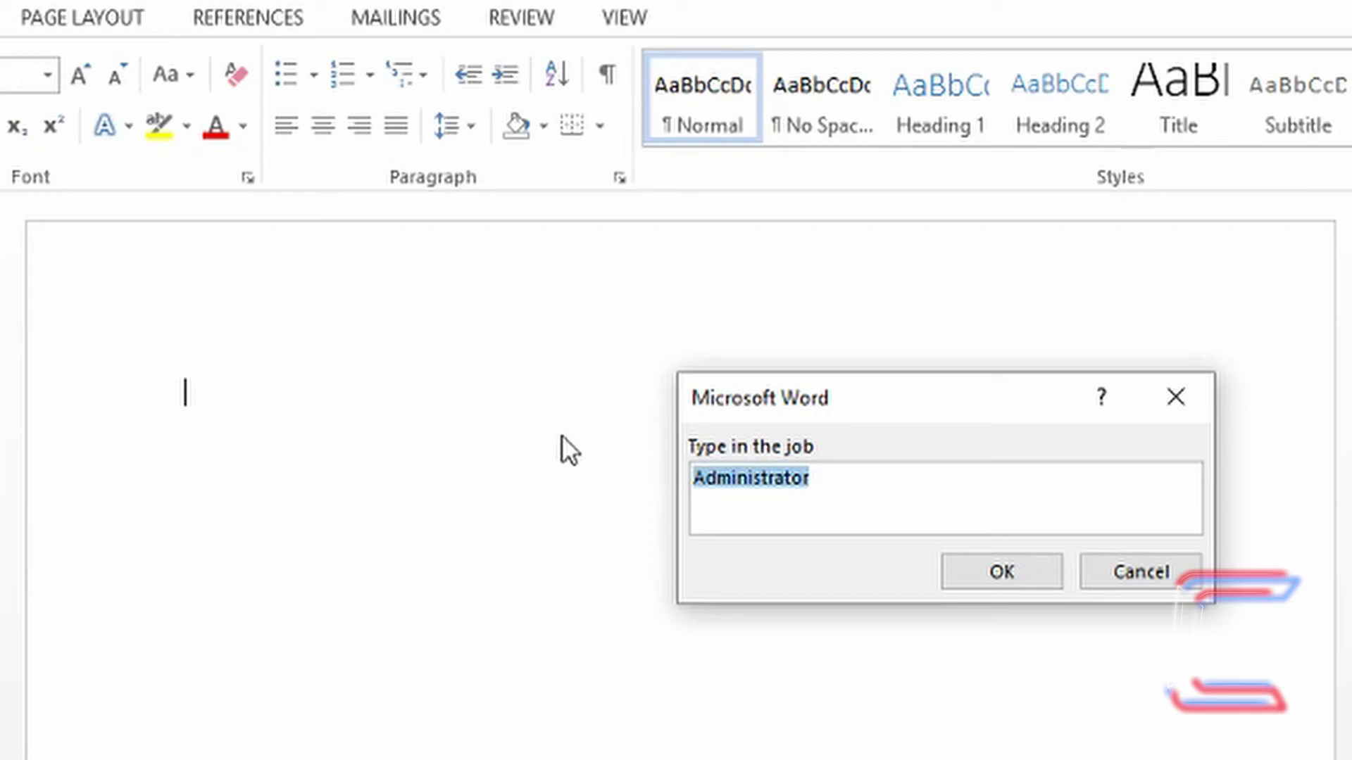
text(Cleaner)
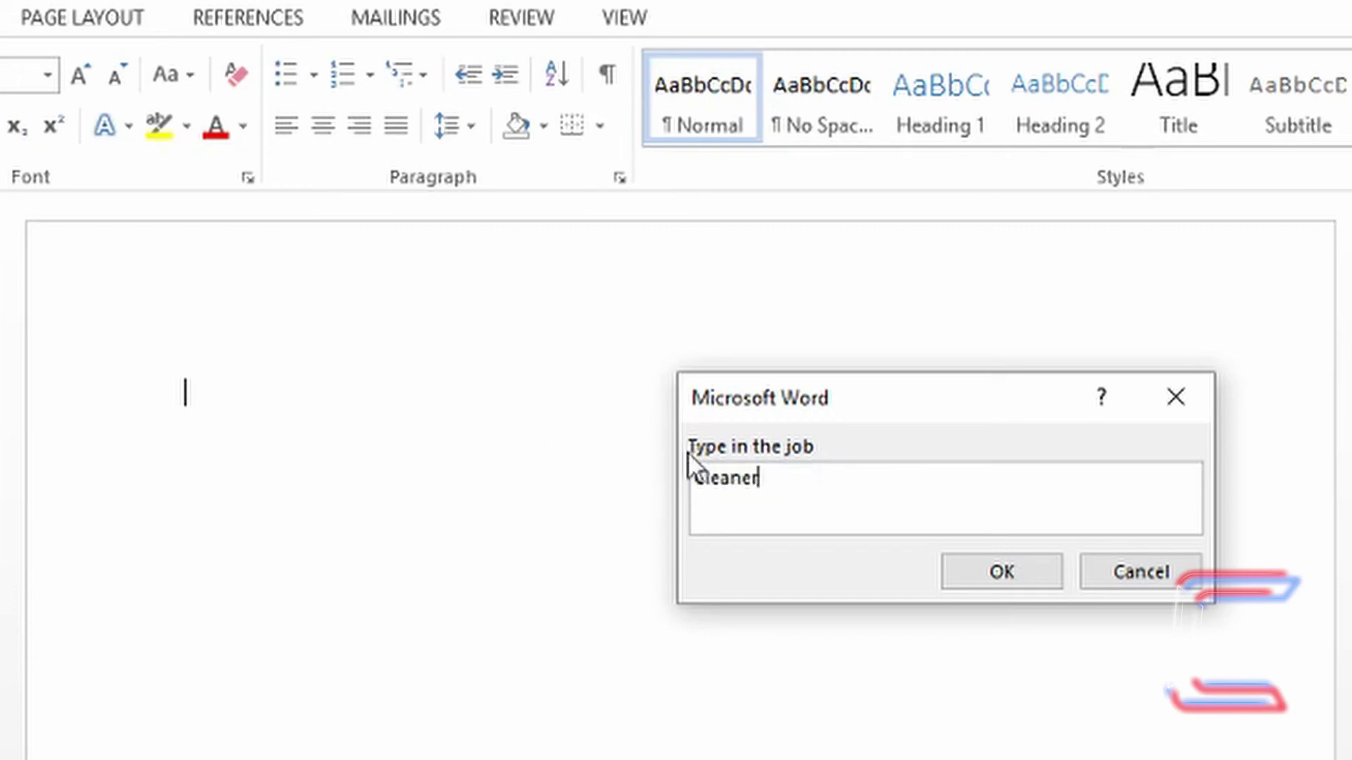
click(1026, 572)
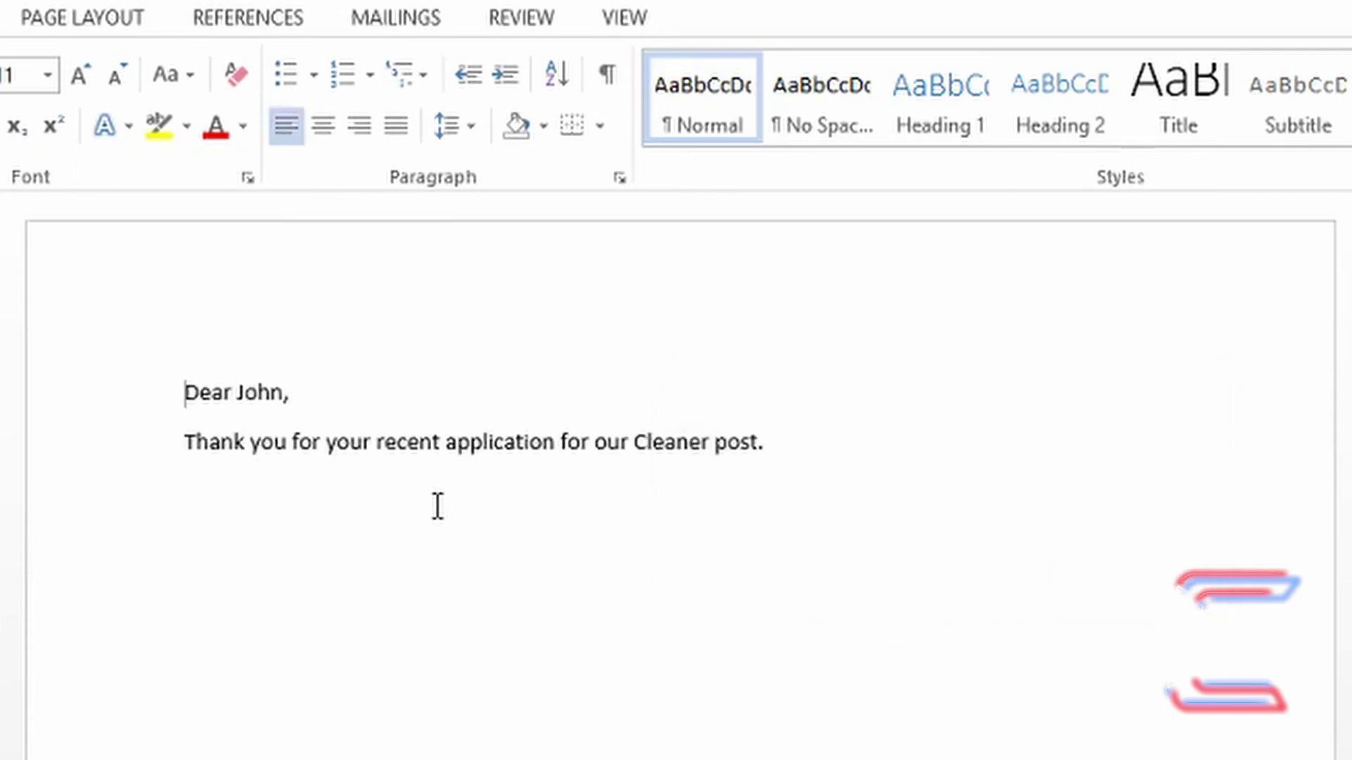
scroll(504, 548, down, 5)
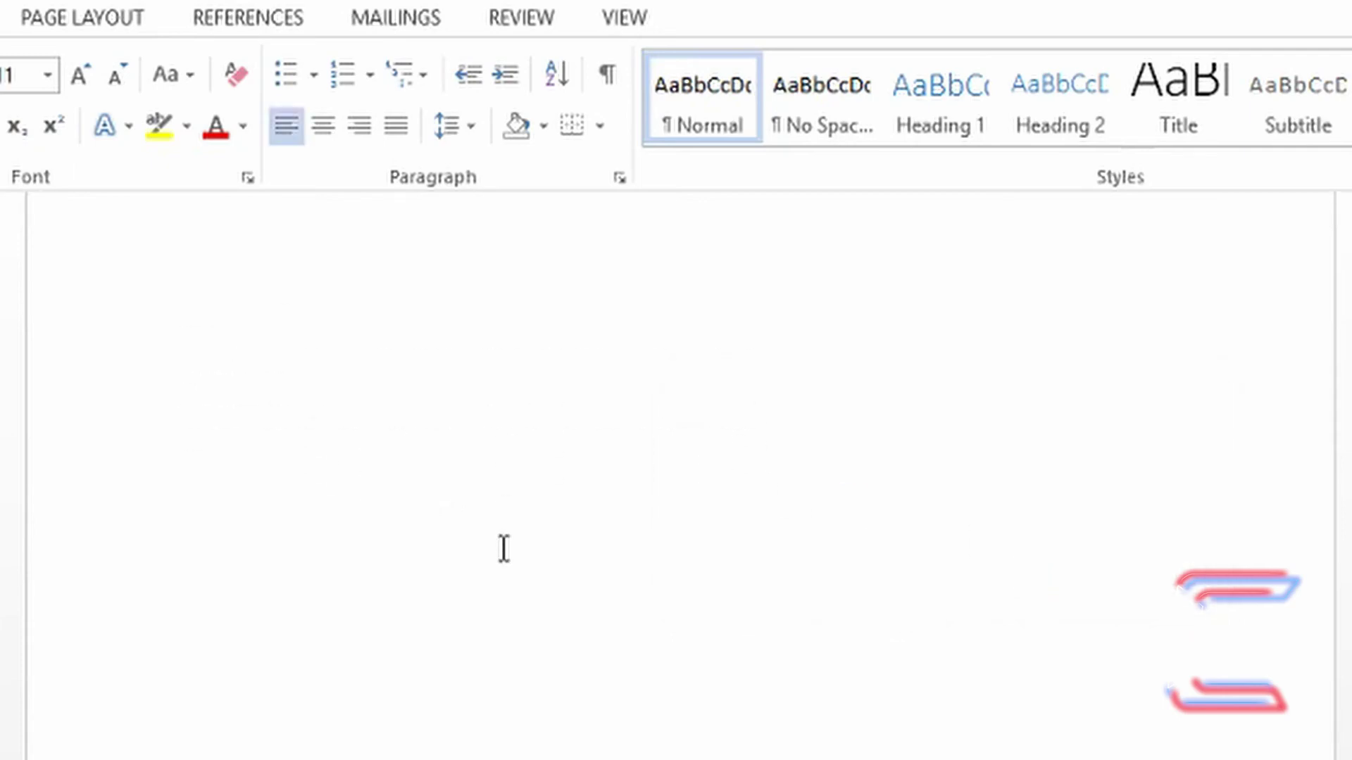
scroll(625, 633, down, 5)
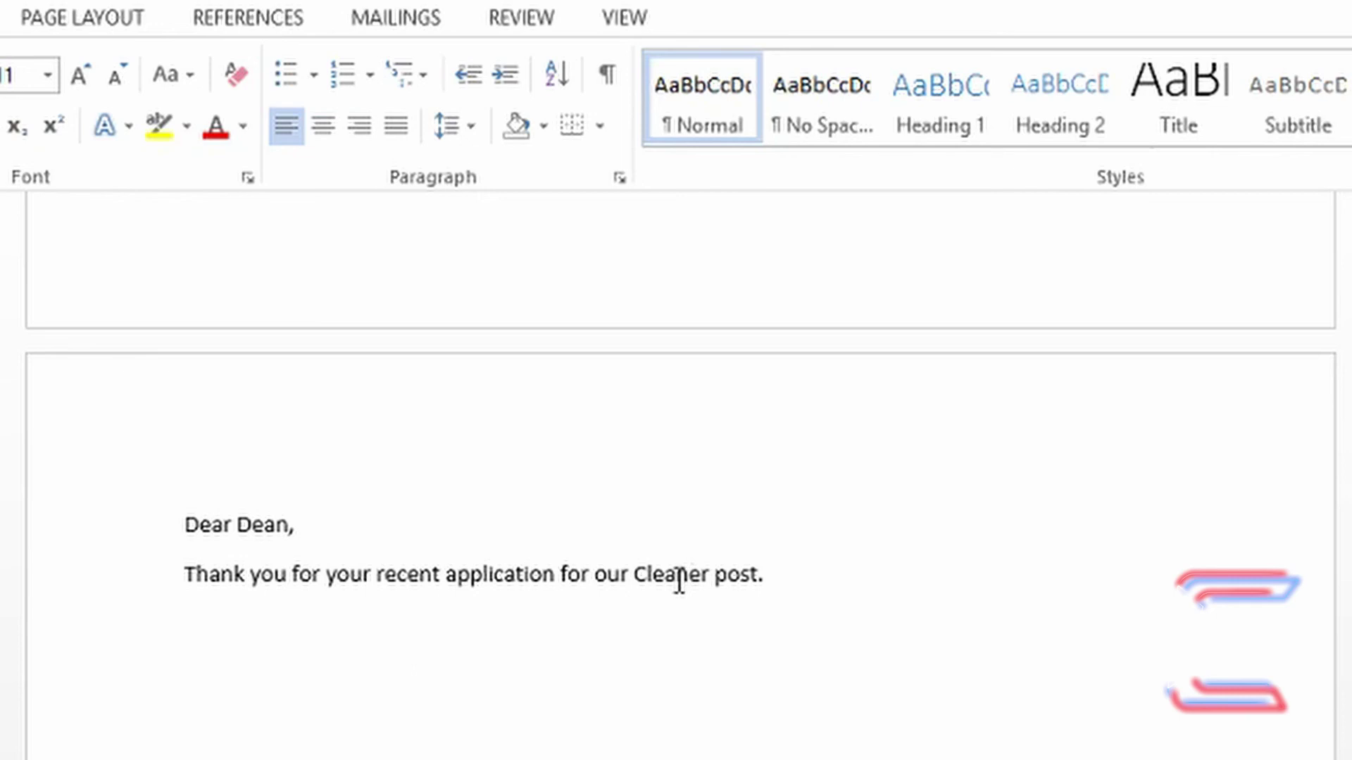
scroll(681, 581, down, 5)
scroll(683, 577, down, 5)
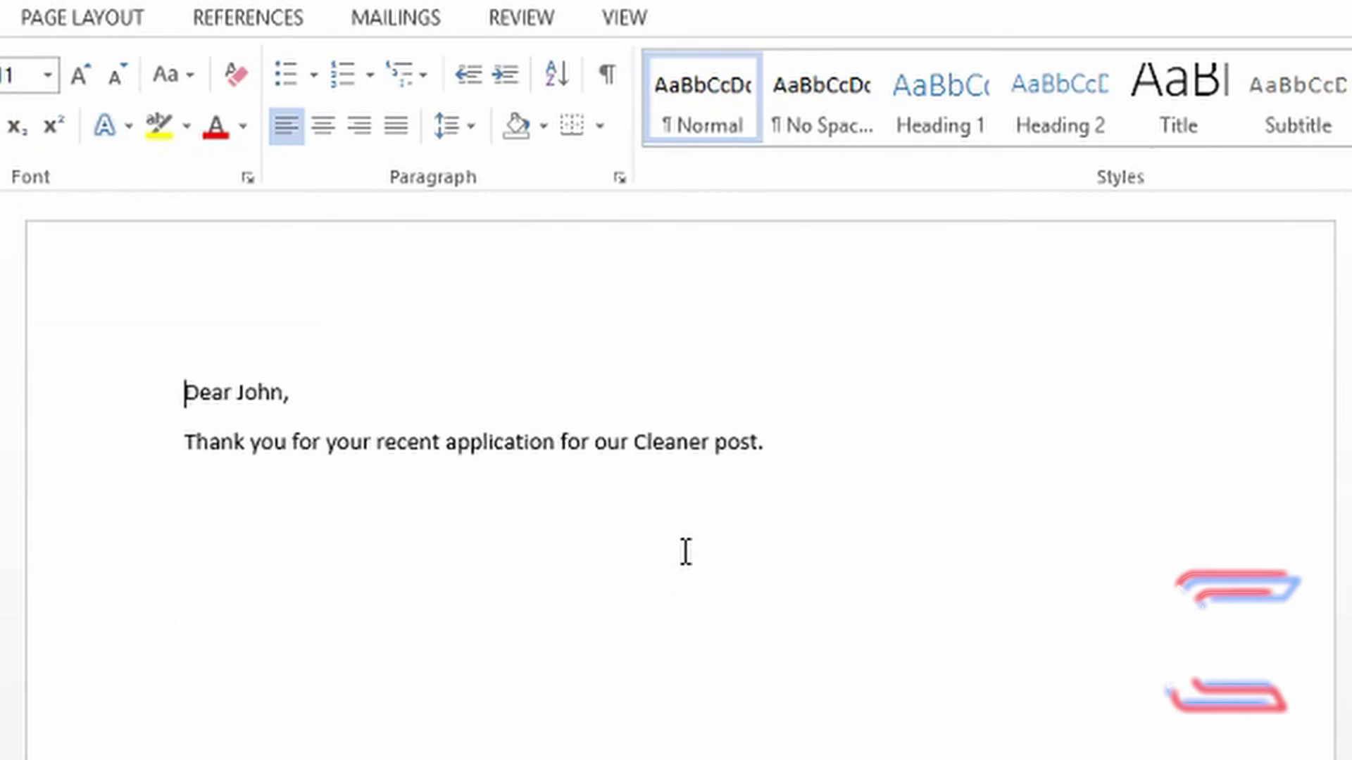